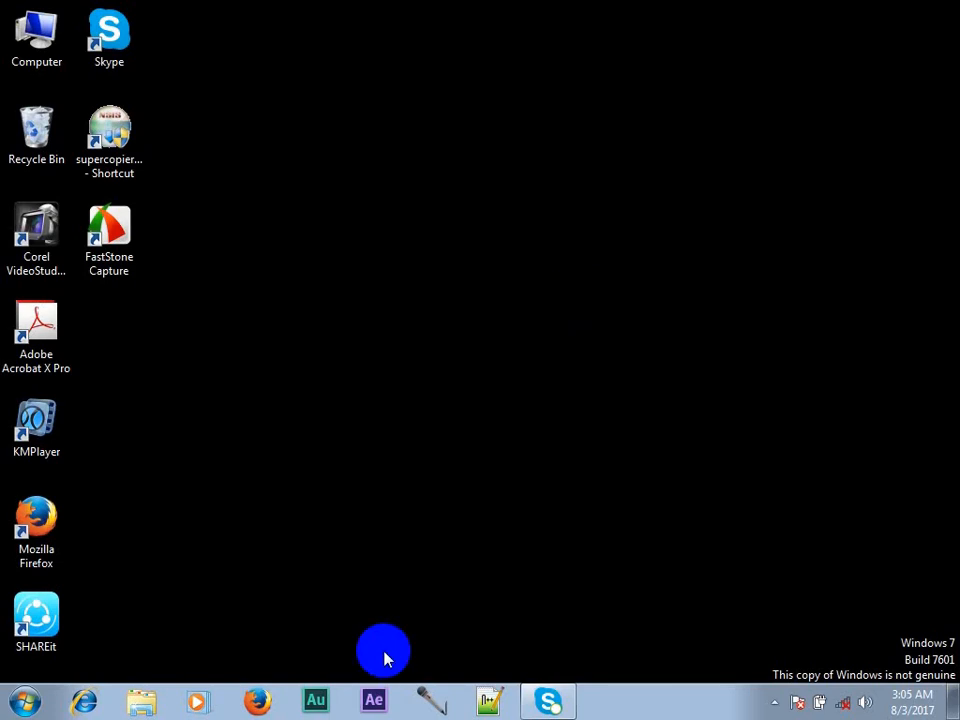
# Open a command prompt by searching for cmd and make its window taller.
pyautogui.click(24, 703)
pyautogui.click(70, 660)
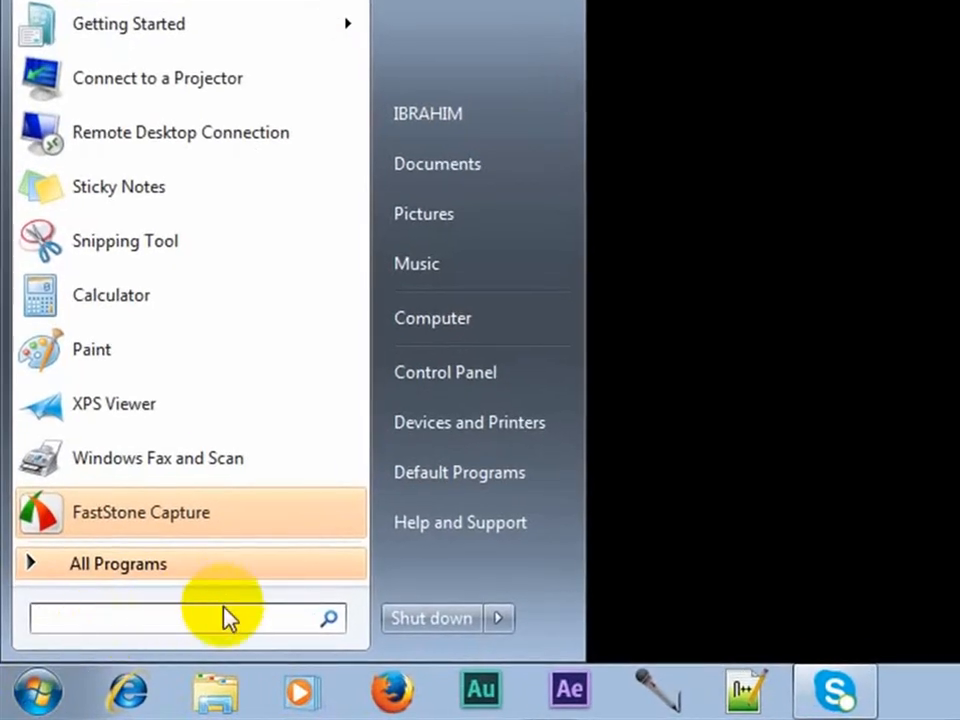
pyautogui.write('cmd')
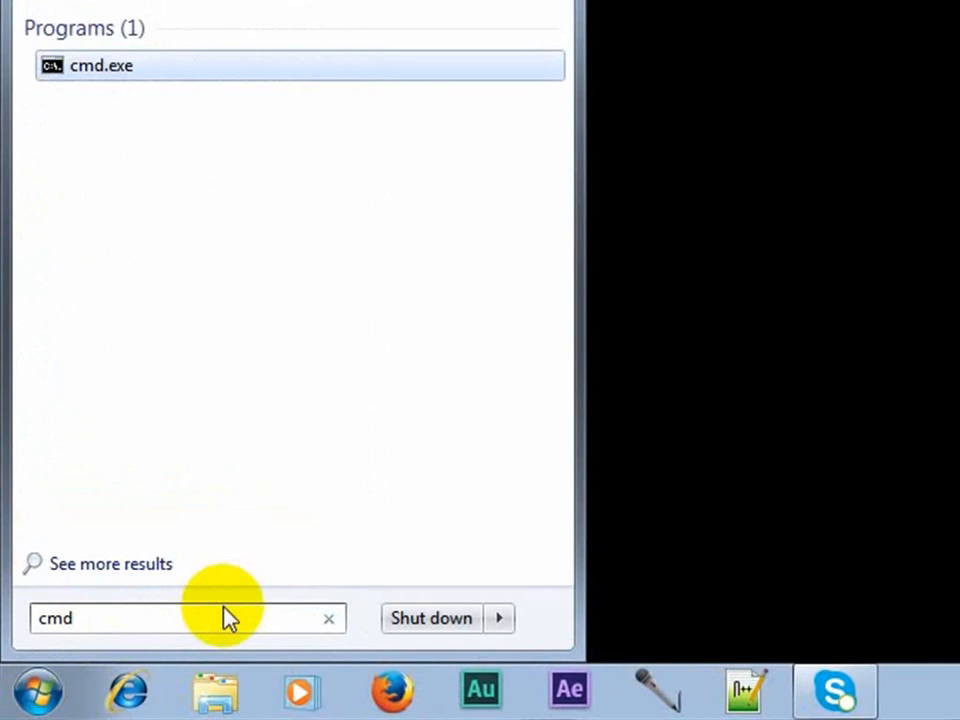
pyautogui.press('Return')
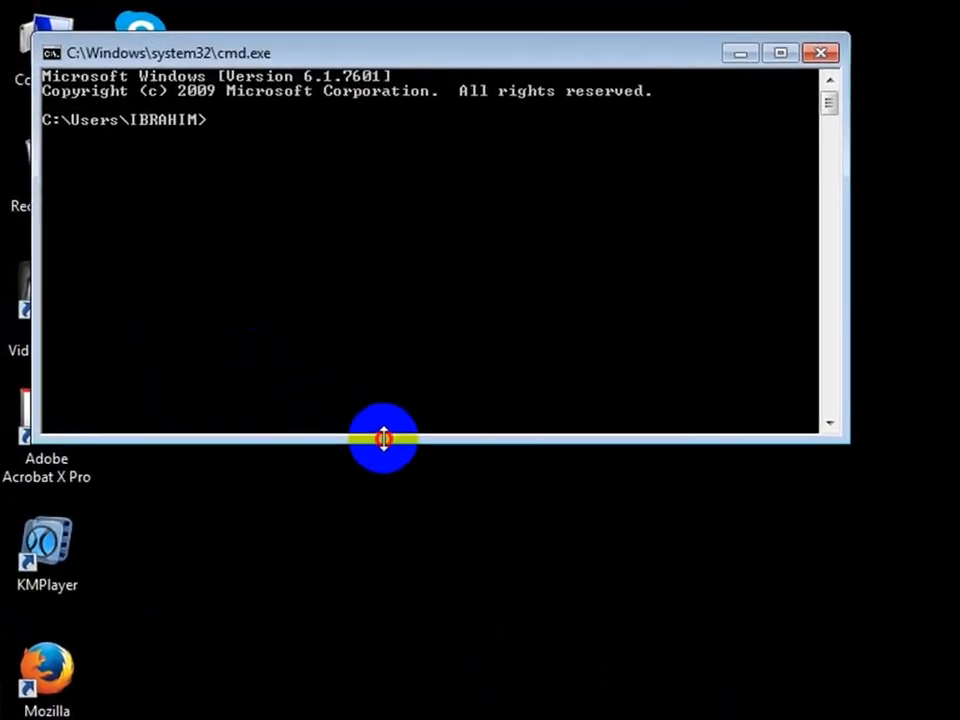
pyautogui.moveTo(383, 438); pyautogui.dragTo(377, 705)
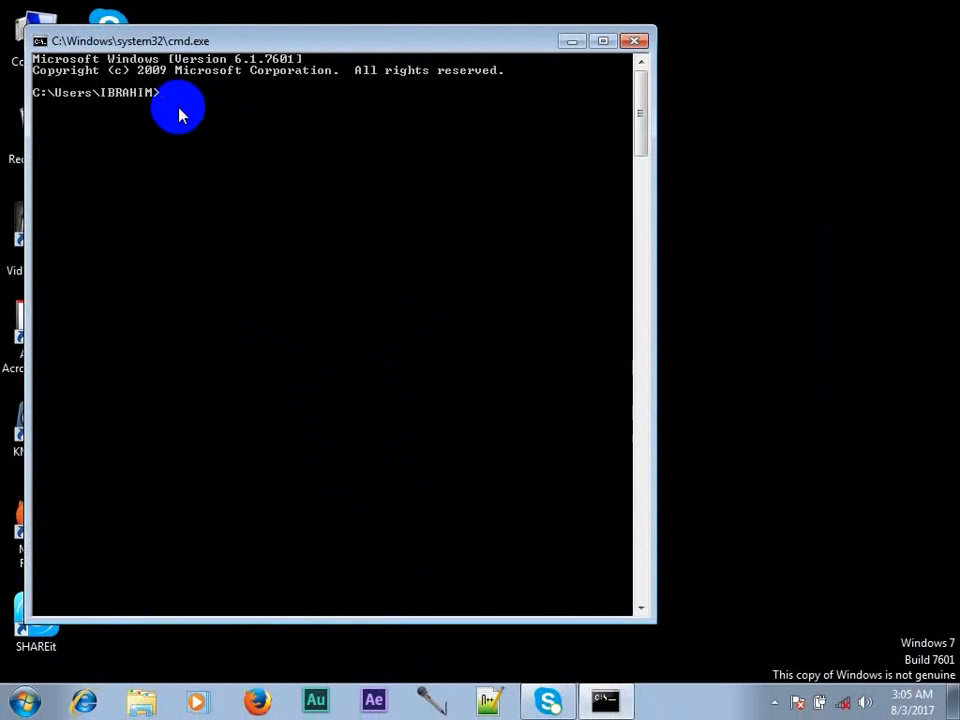
# Run diskpart from the command prompt, keeping only the DiskPart window open and making it taller.
pyautogui.write('diskpart')
pyautogui.press('Return')
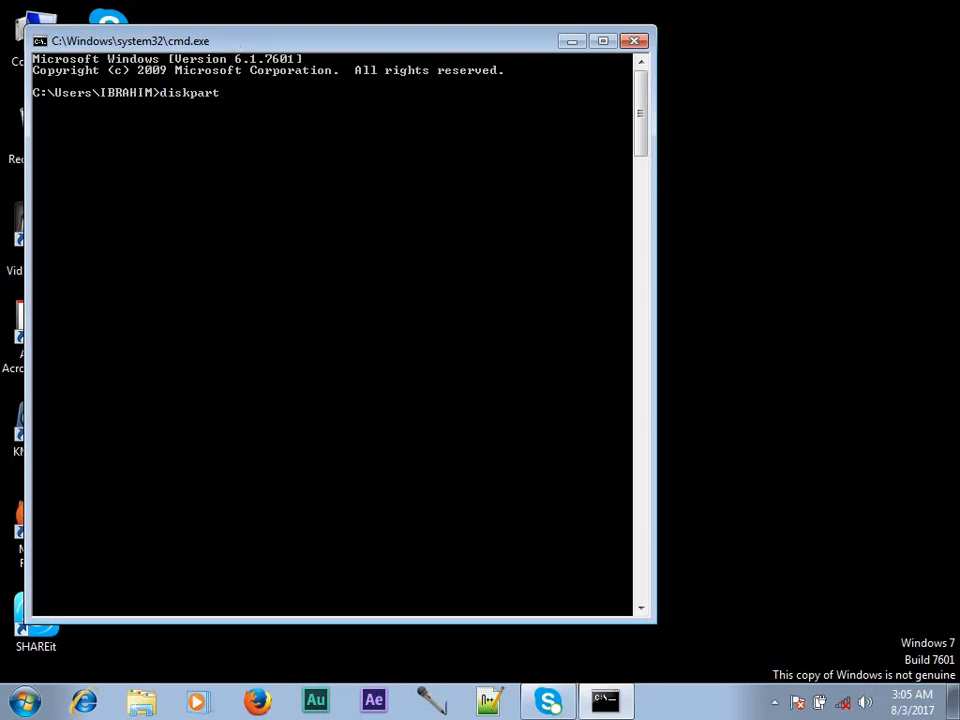
pyautogui.click(636, 42)
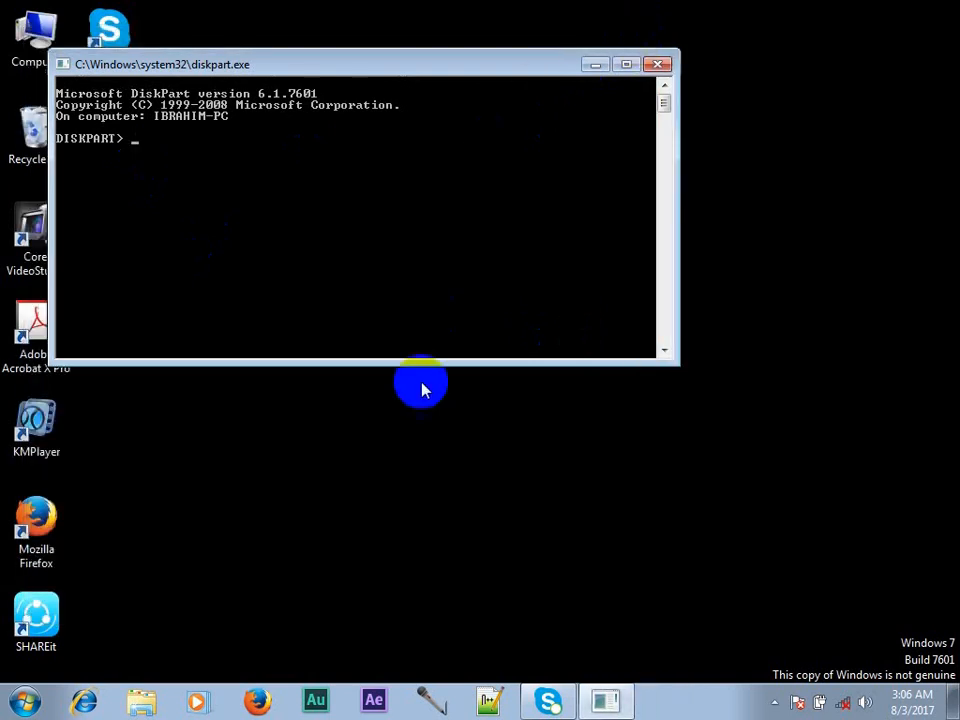
pyautogui.moveTo(430, 362); pyautogui.dragTo(429, 594)
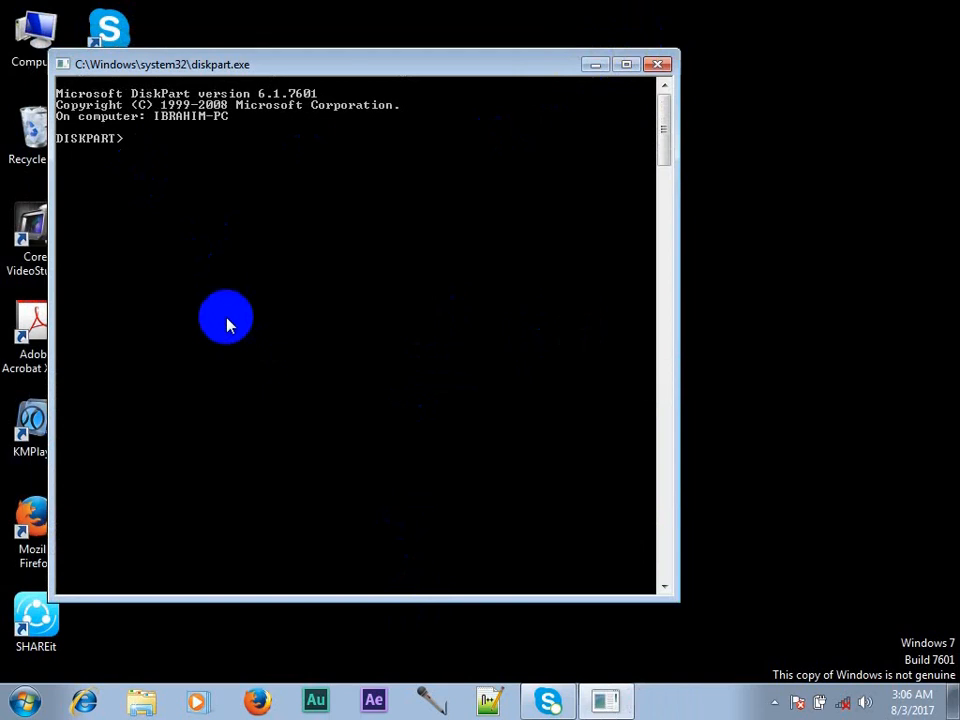
# List the disks attached to the computer with DiskPart's "list disk" command.
pyautogui.write('list di')
pyautogui.write('sk')
pyautogui.write('i')
pyautogui.press('Return')
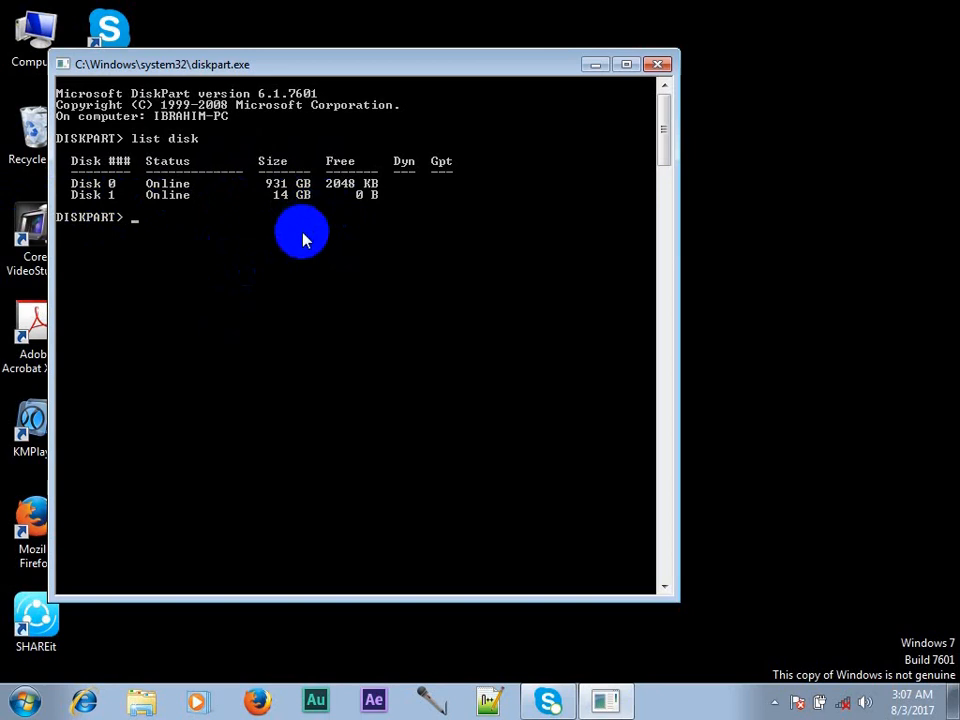
# Select disk 1 and erase it with the clean command.
pyautogui.write('select disk 1')
pyautogui.press('Return')
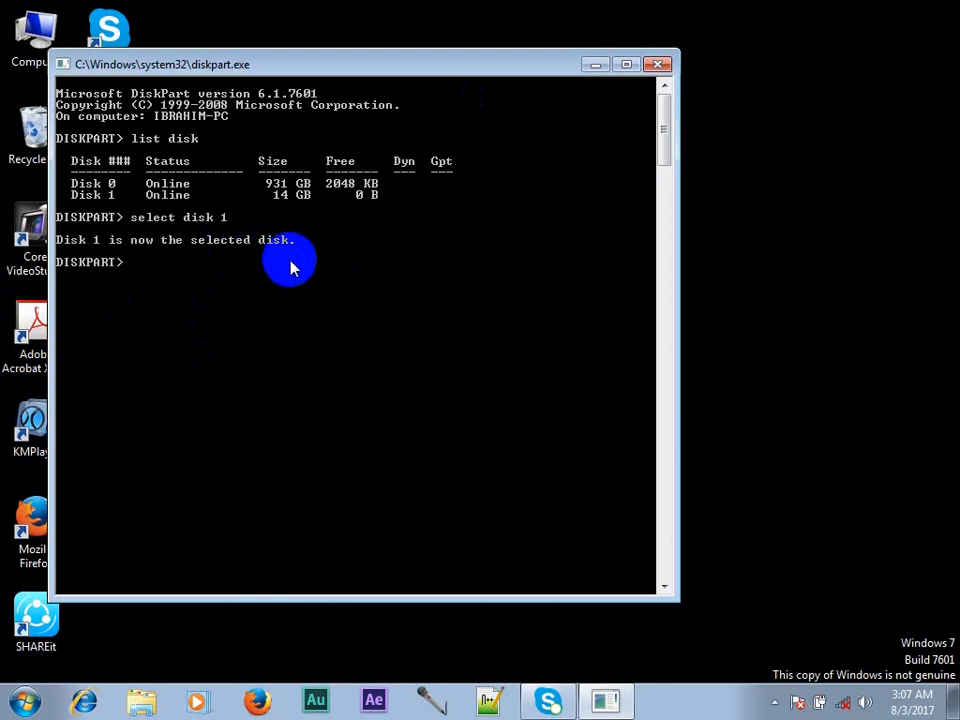
pyautogui.write('clean')
pyautogui.press('Return')
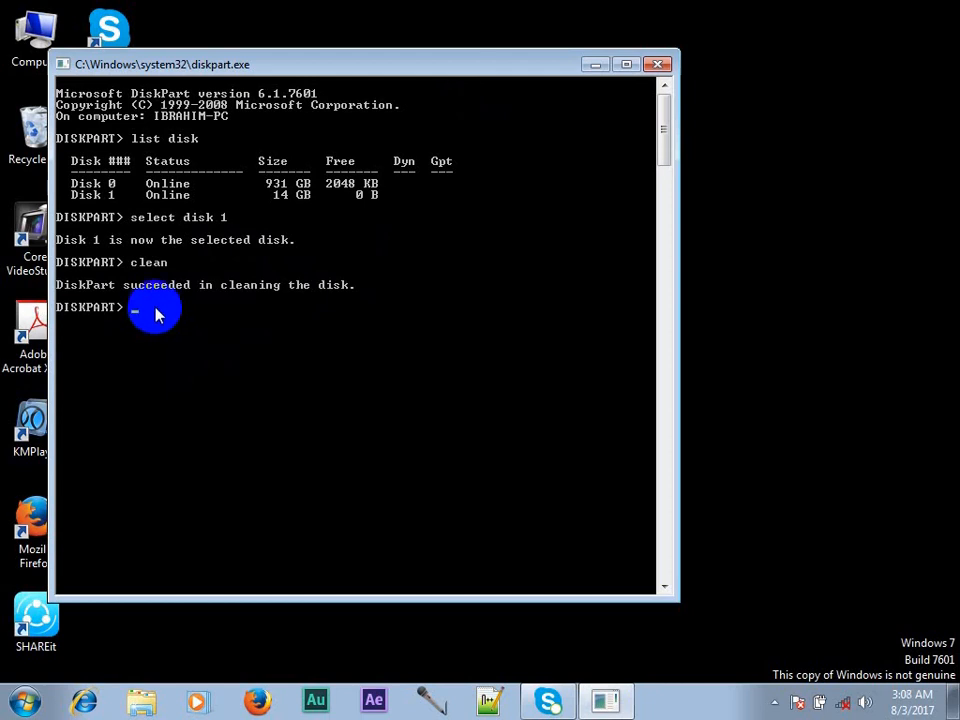
# Create a primary partition on the cleaned disk with "create partition primary".
pyautogui.write('crea')
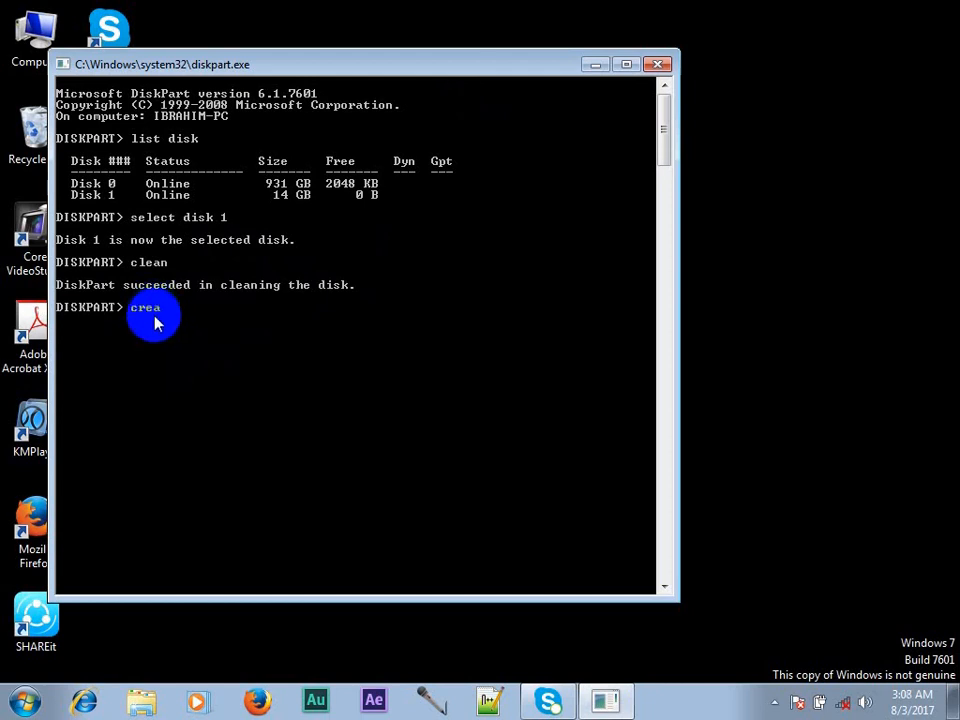
pyautogui.write('te partition prima')
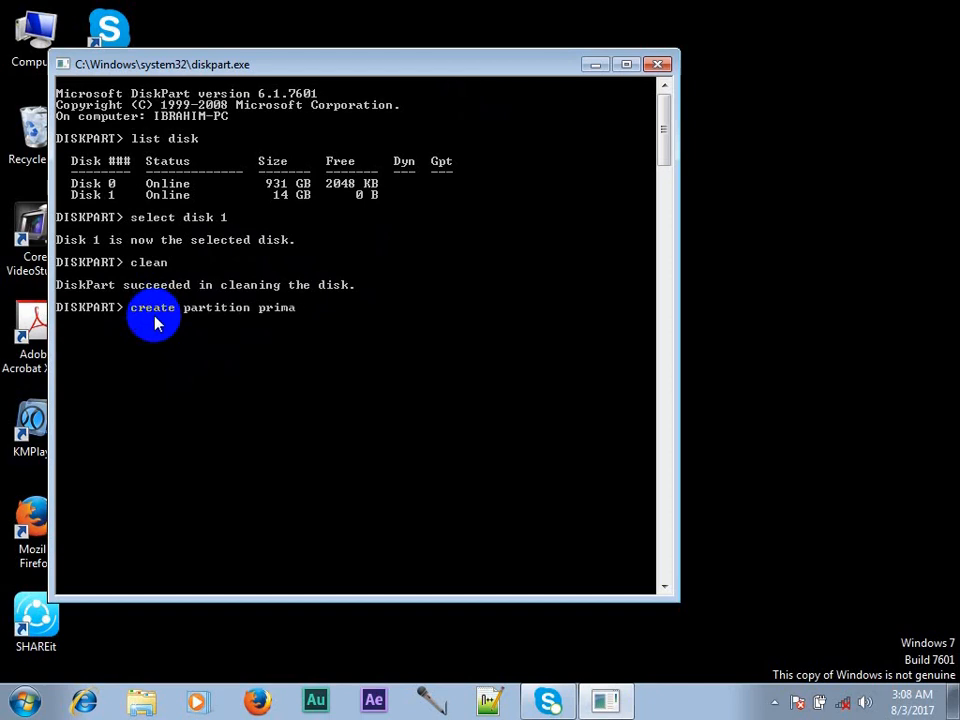
pyautogui.write('ry')
pyautogui.press('Return')
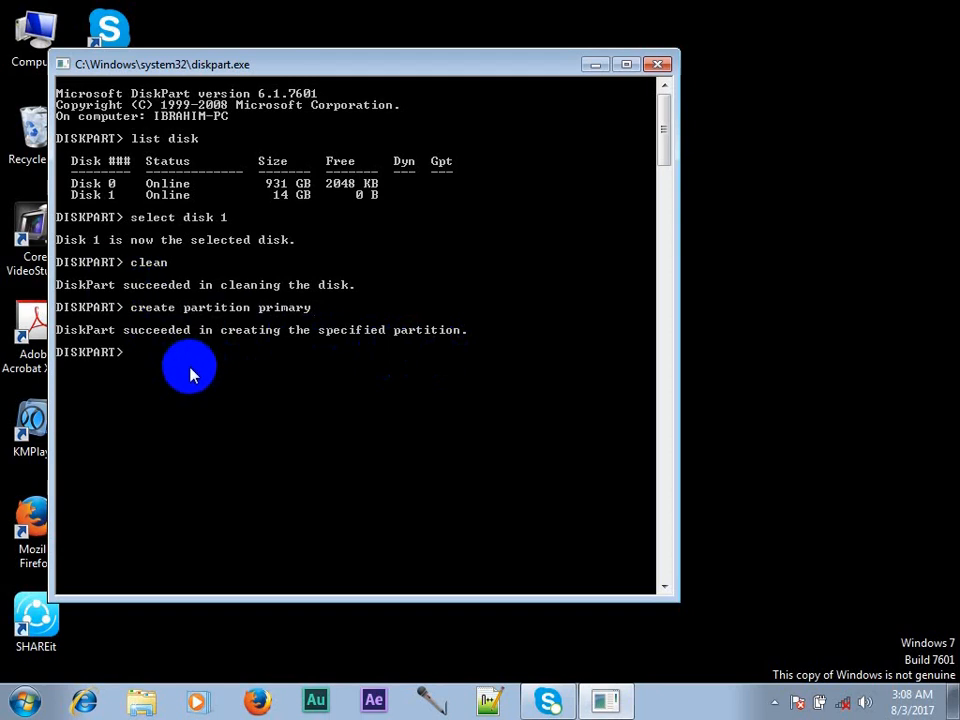
# Try to quick-format the new partition as FAT32 with the command "formate fs=fat32 quick".
pyautogui.write('forma')
pyautogui.write('te')
pyautogui.write(' fs=')
pyautogui.write('nt')
pyautogui.write('fs')
pyautogui.press('BackSpace')
pyautogui.press('BackSpace')
pyautogui.press('BackSpace')
pyautogui.press('BackSpace')
pyautogui.write('fat32')
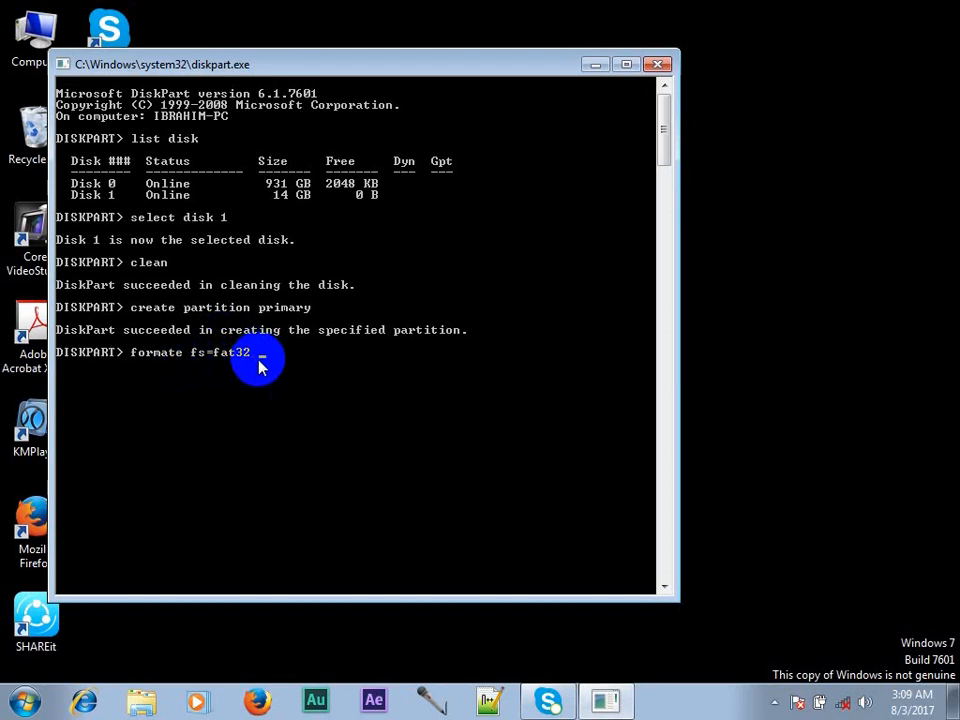
pyautogui.write('quick')
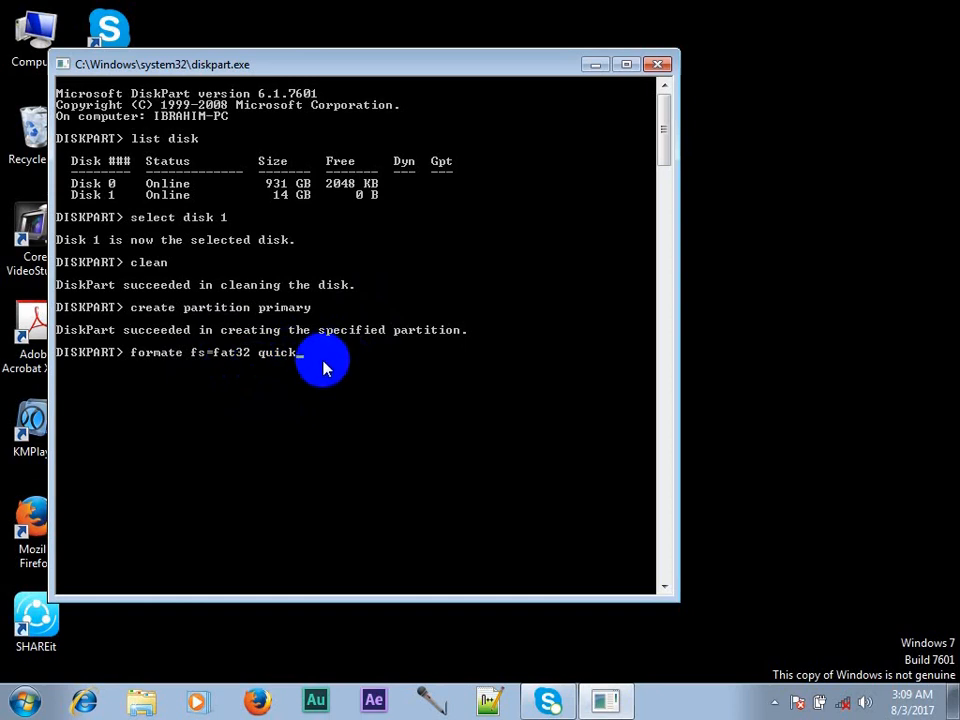
pyautogui.press('Return')
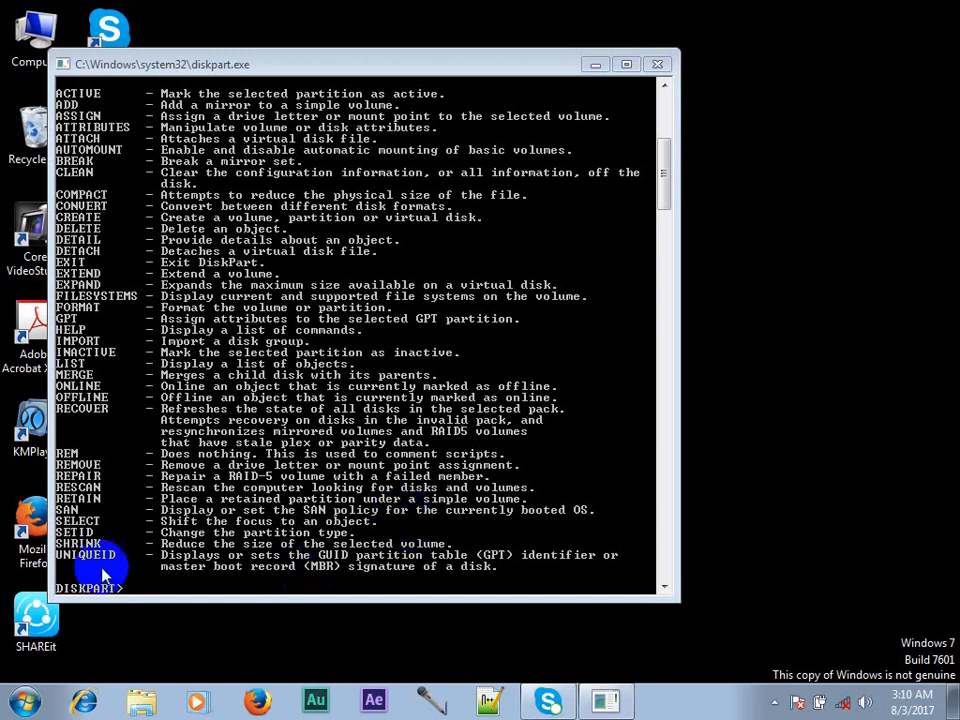
# Mark the new primary partition as active with DiskPart's active command.
pyautogui.click(132, 587)
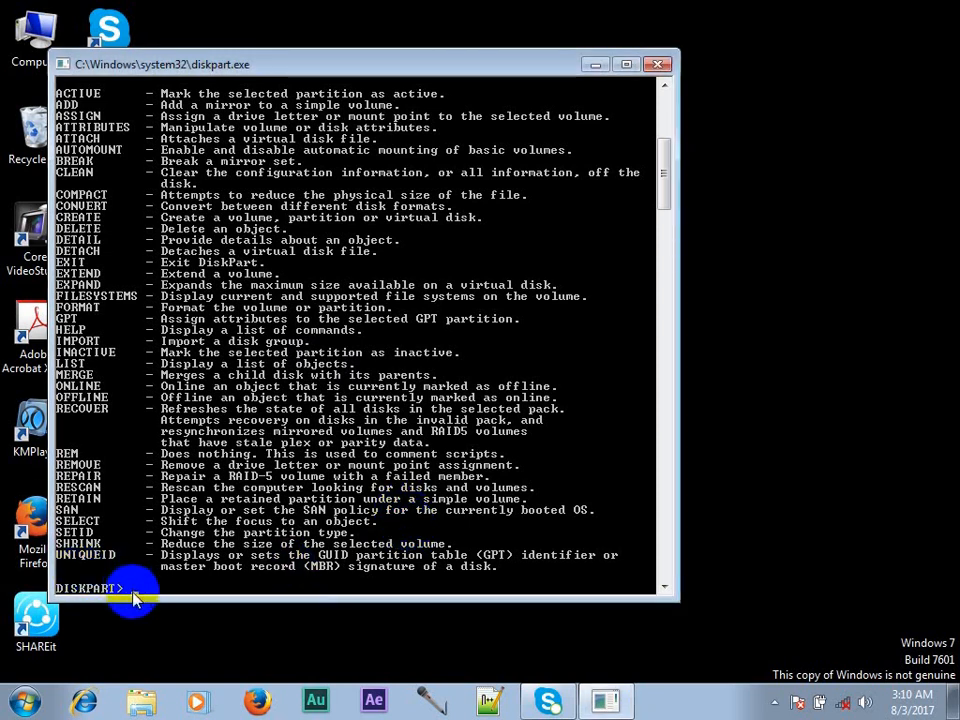
pyautogui.write('a')
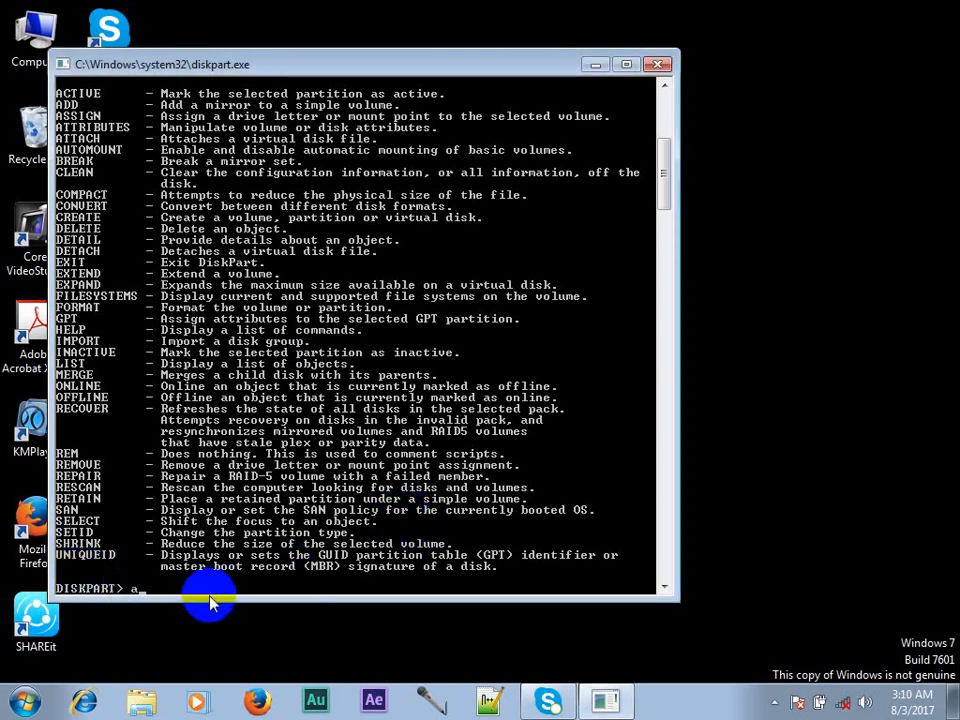
pyautogui.write('ctive')
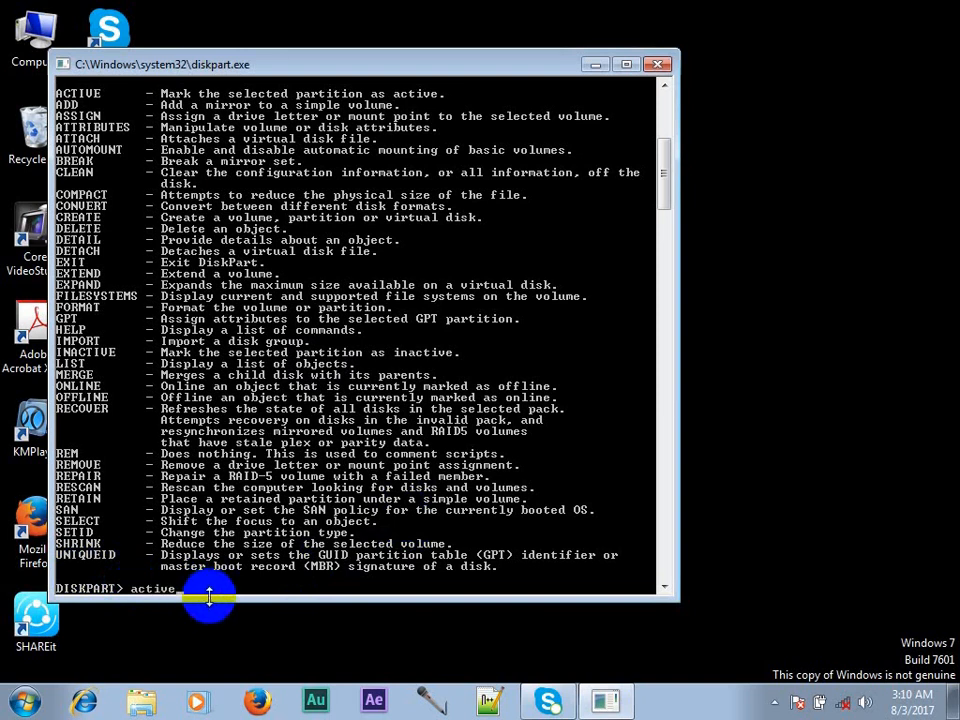
pyautogui.press('Return')
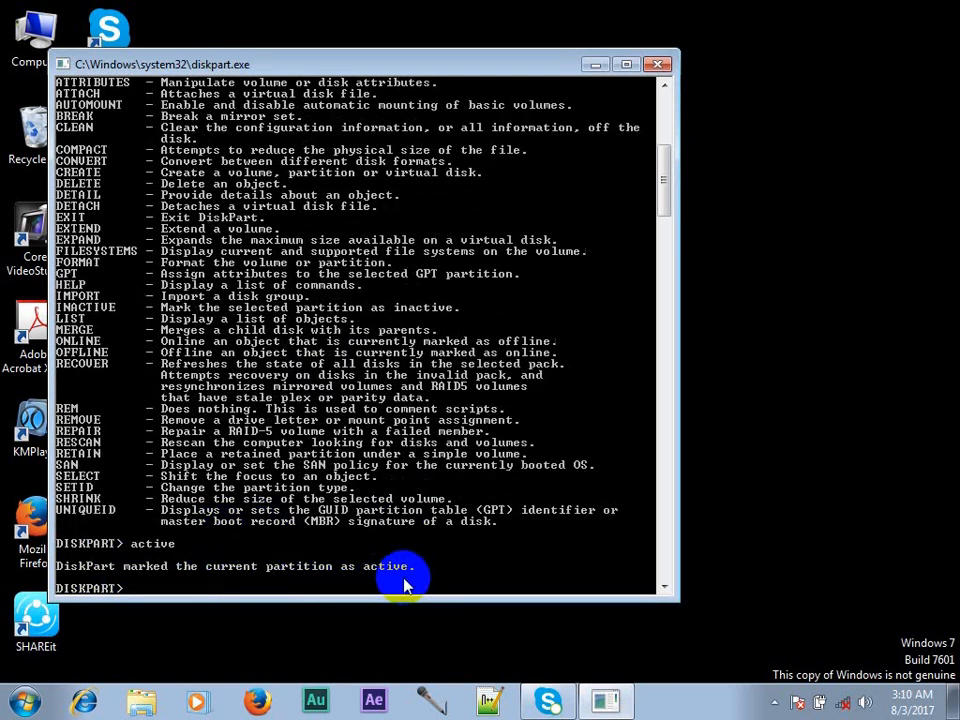
# Try to assign a drive letter to the partition with the command "asign".
pyautogui.write('asign')
pyautogui.press('Return')
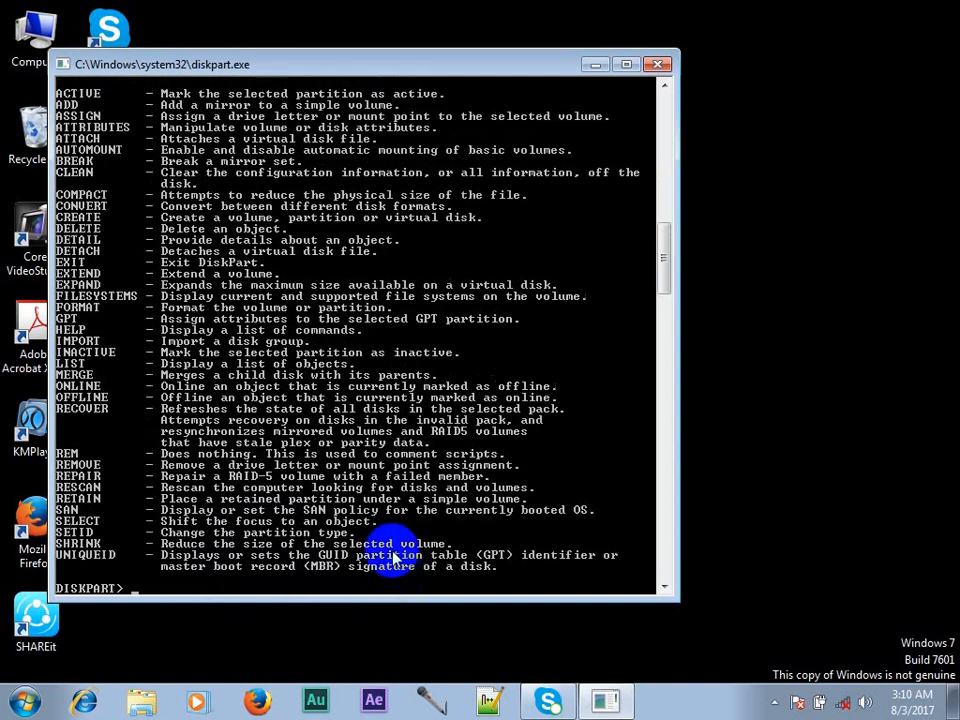